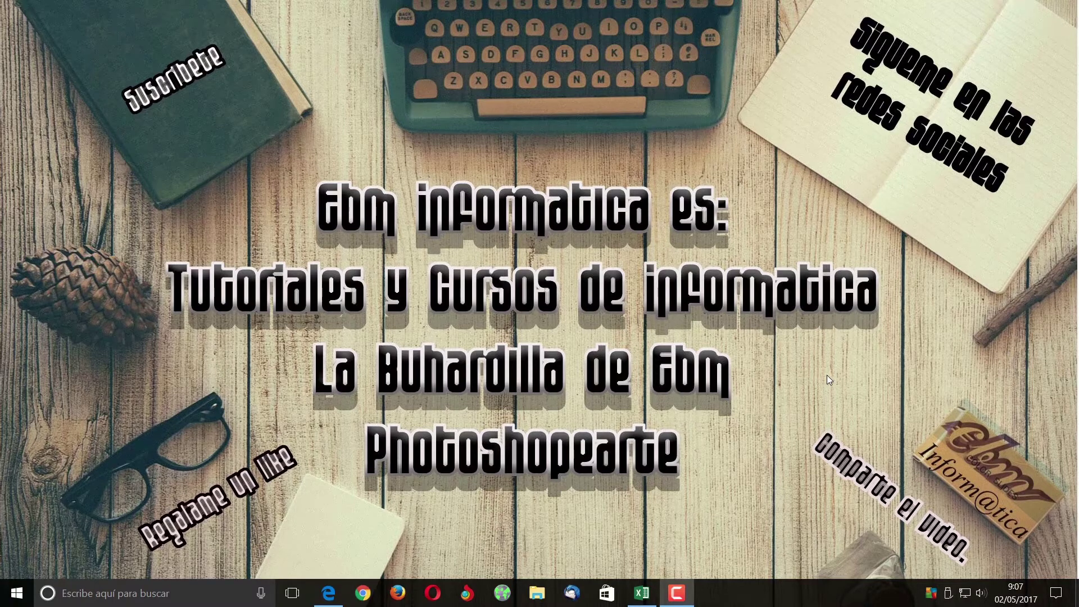
Step: Bring the Libro1 workbook up from the taskbar and return from the file info view to the worksheet
left_click(646, 595)
left_click(25, 35)
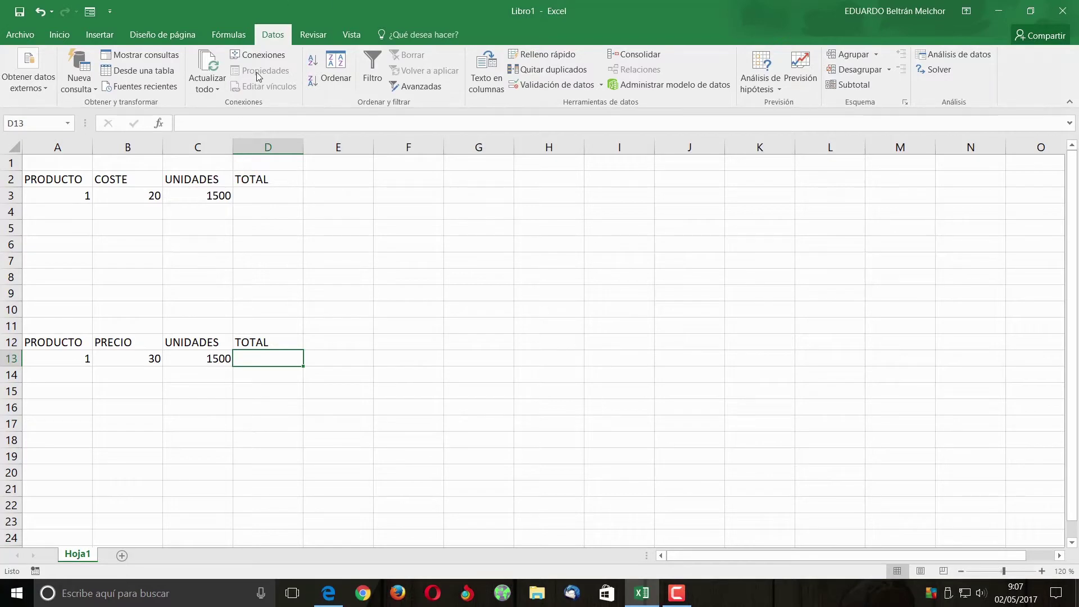
Step: Open the Data What-If Analysis options and close them without choosing anything
left_click(777, 90)
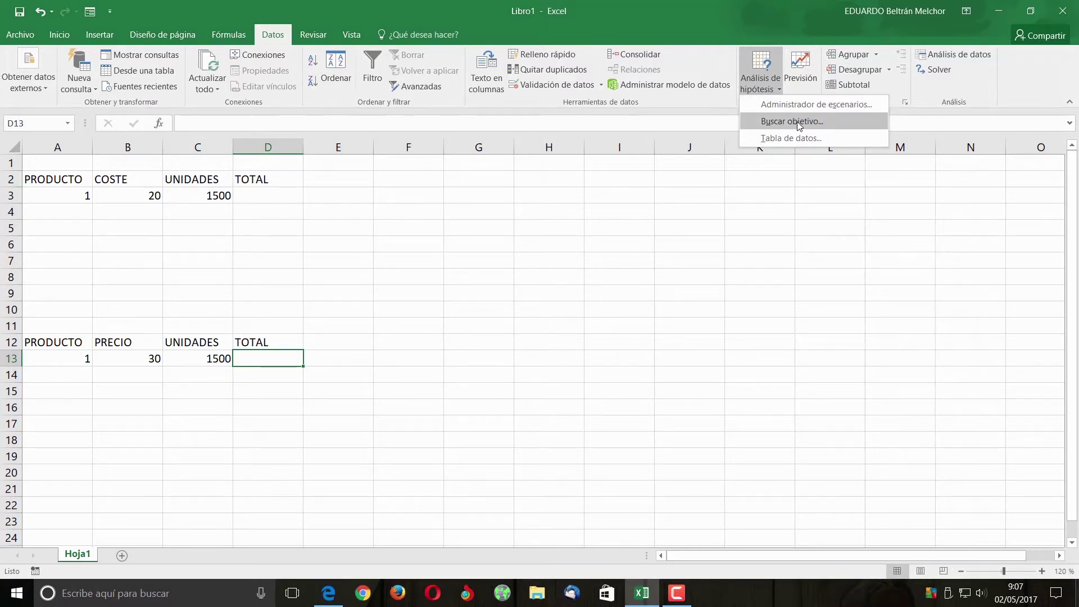
left_click(580, 167)
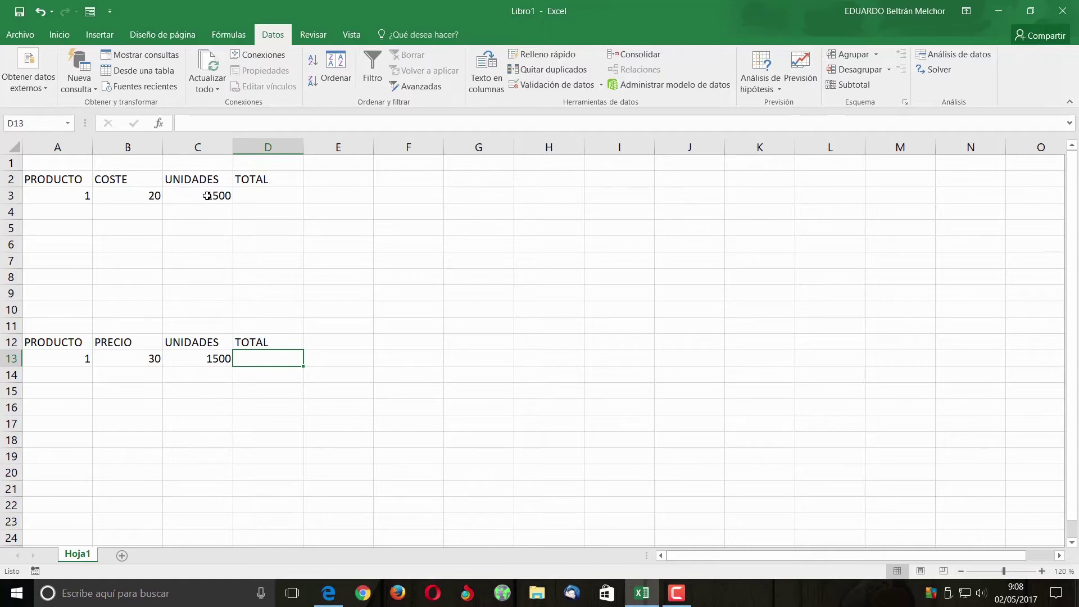
Step: Enter =B3*C3 in D3 for a COSTE TOTAL of 30000
left_click(277, 196)
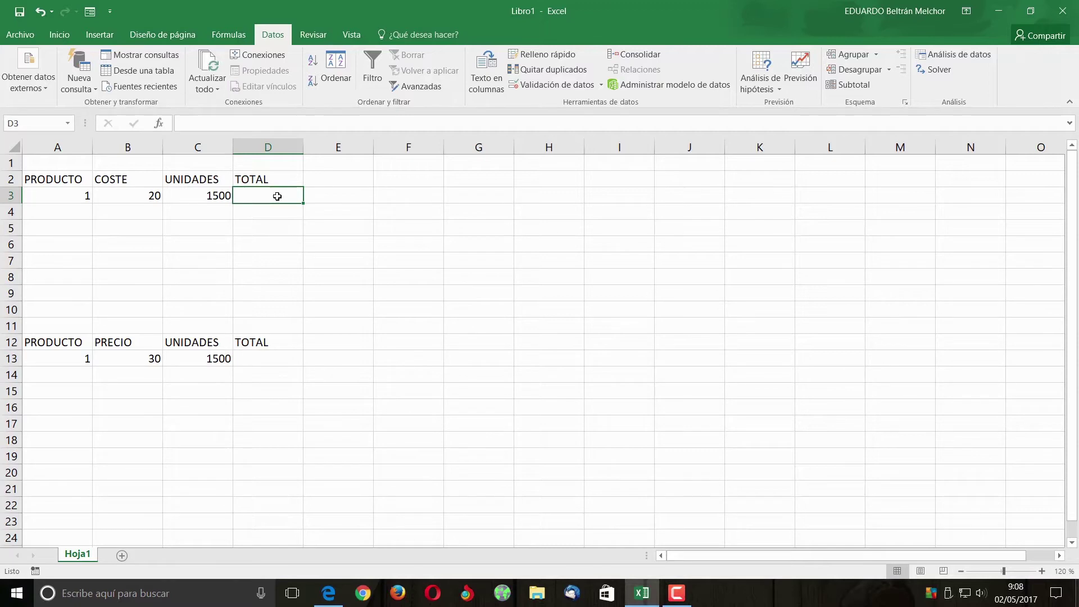
type("=")
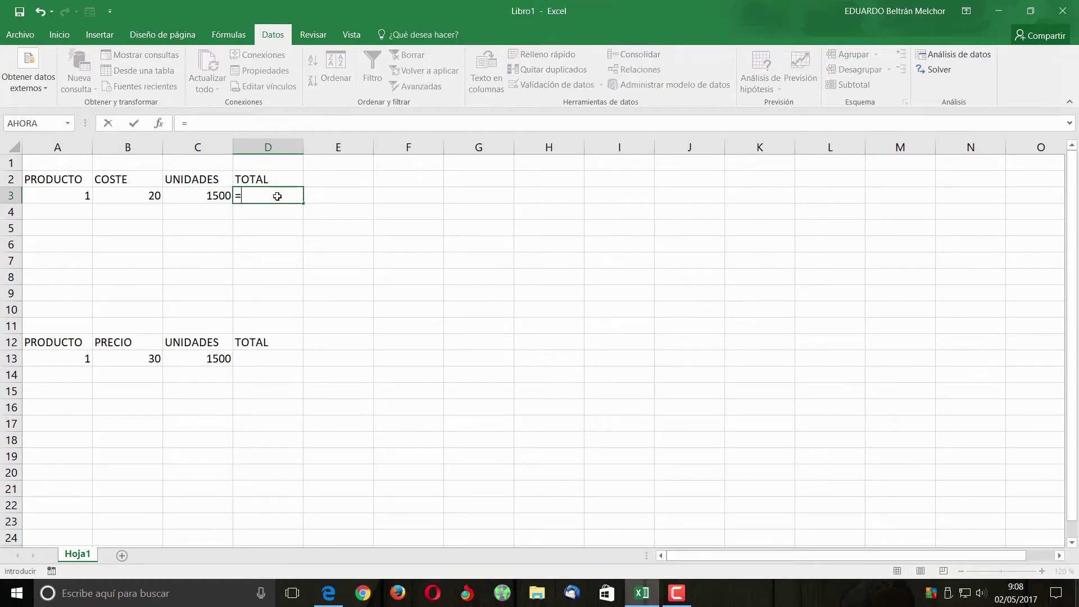
left_click(140, 196)
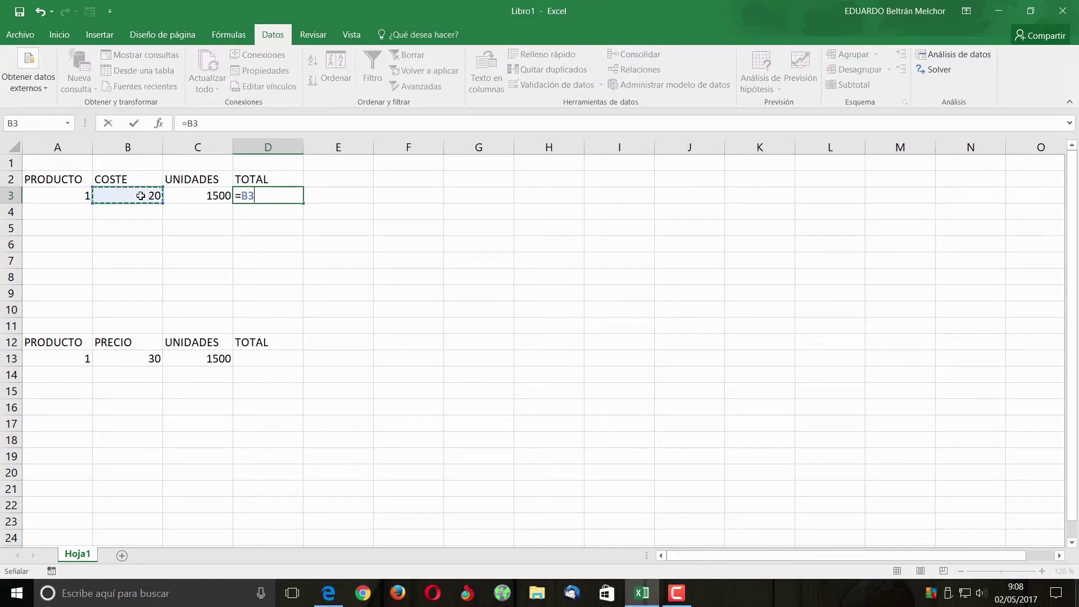
type("*")
left_click(216, 196)
key("shift+Return")
key("Down")
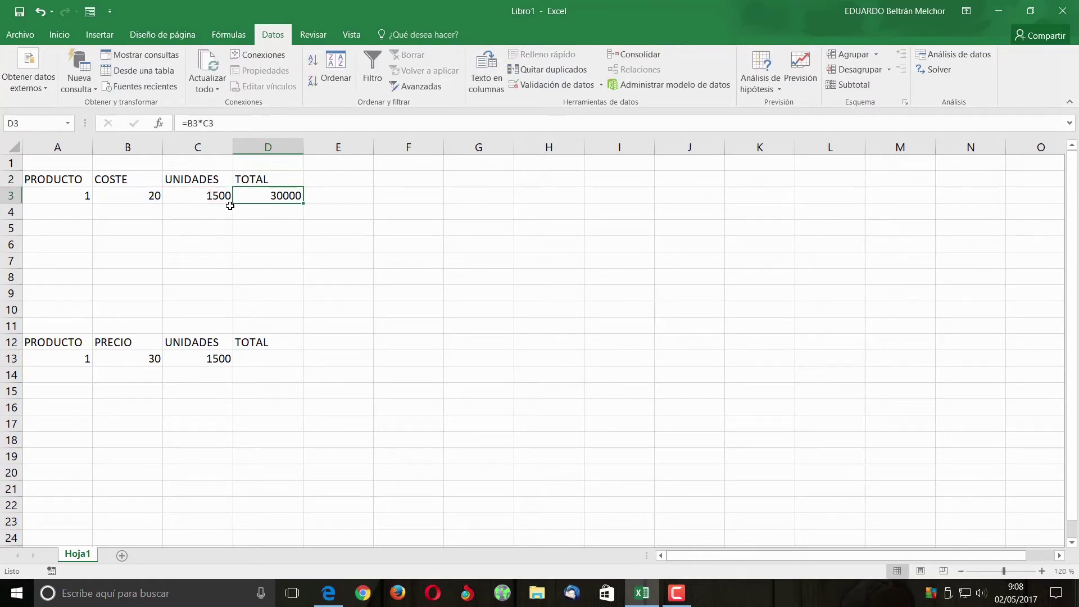
Step: Zoom the sheet to 150% and select D13 for the price total
left_click(1043, 571)
left_click(1043, 571)
left_click(1043, 572)
scroll(315, 327, "down", 2)
left_click(321, 294)
scroll(438, 315, "up", 1)
scroll(438, 314, "up", 1)
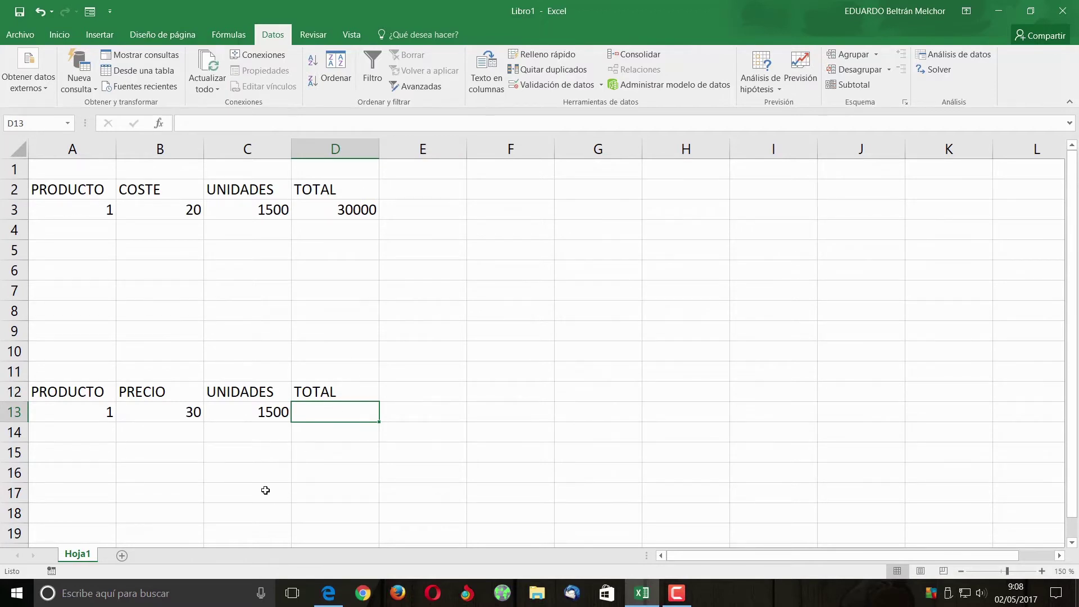
Step: Enter =B13*C13 in D13 for a PRECIO TOTAL of 45000, then begin a formula in D16
type("=")
left_click(180, 417)
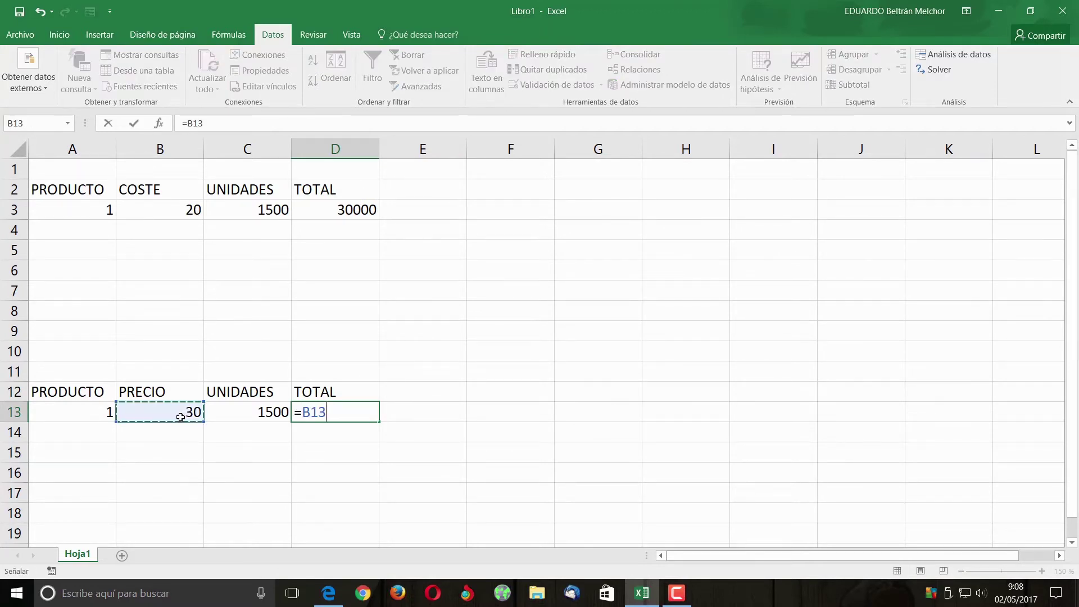
type("*")
left_click(275, 412)
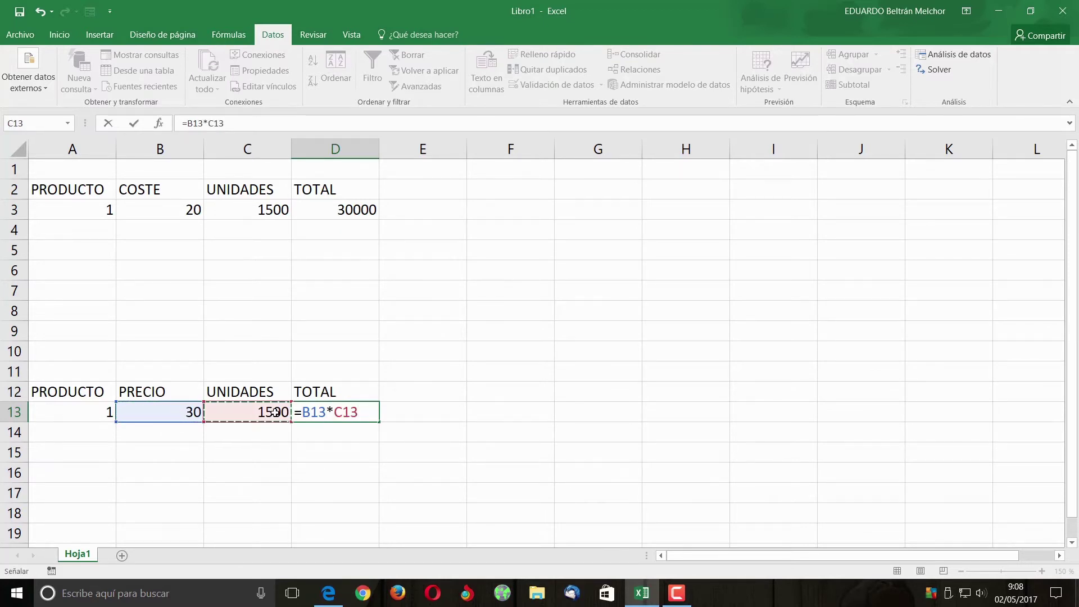
key("Return")
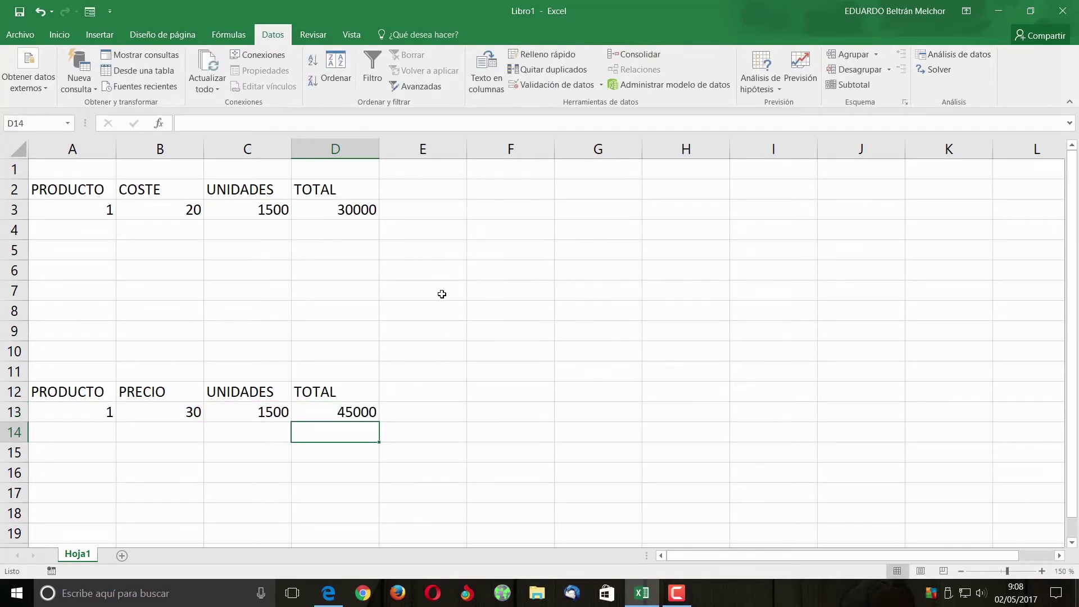
left_click(331, 473)
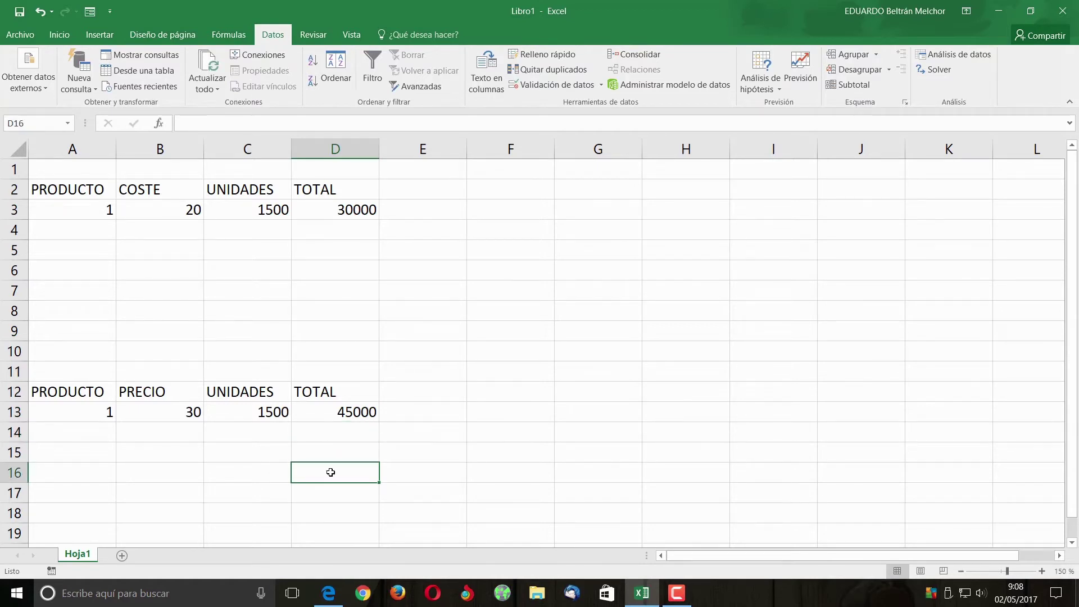
type("=")
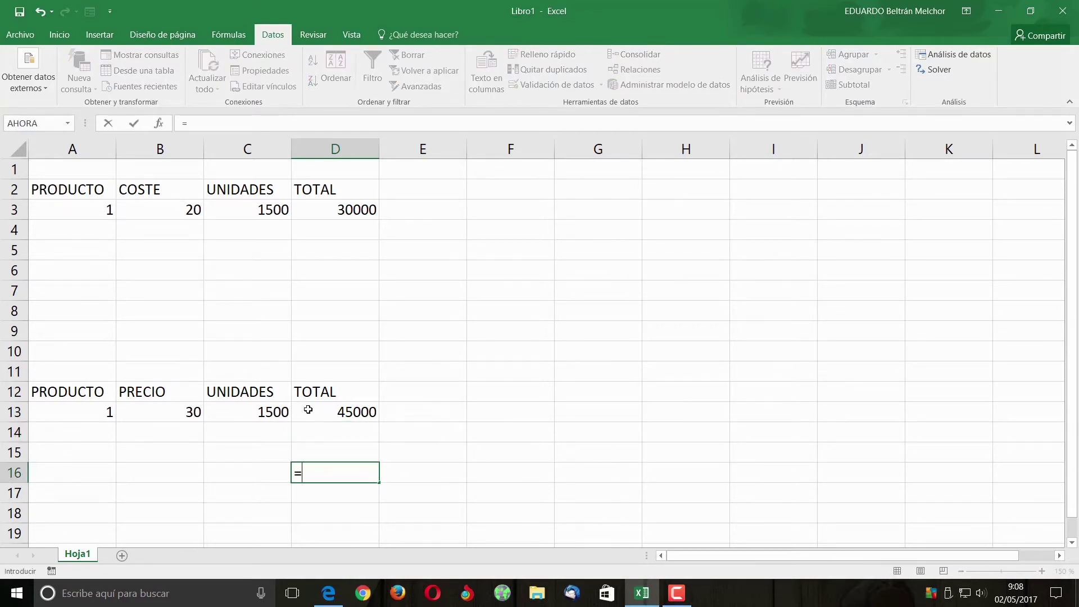
Step: Complete D16 as =D13-D3, giving a profit of 15000
left_click(330, 408)
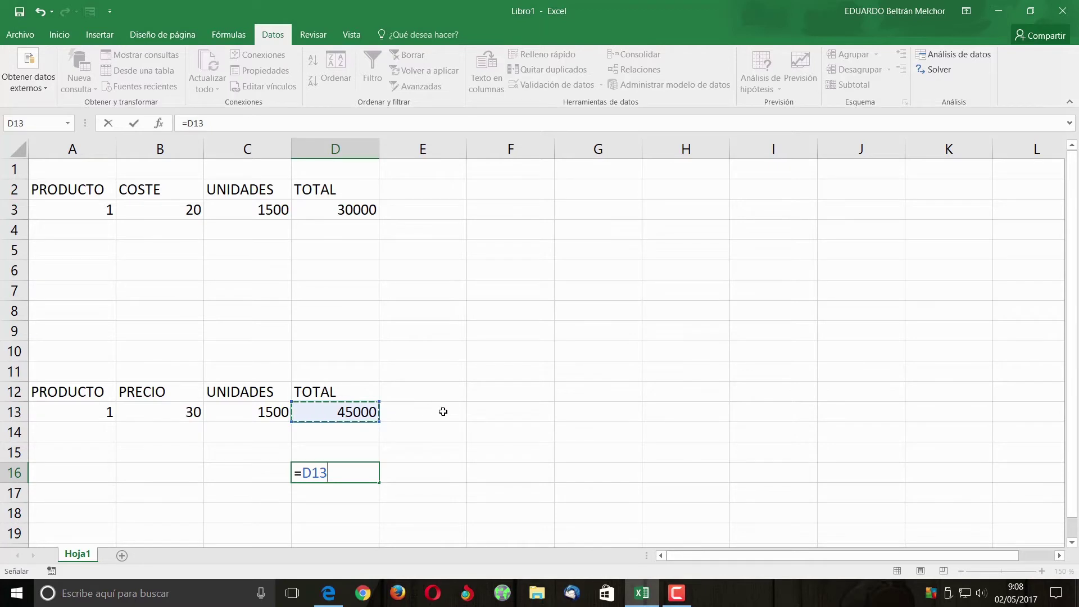
type("-")
left_click(365, 211)
key("Return")
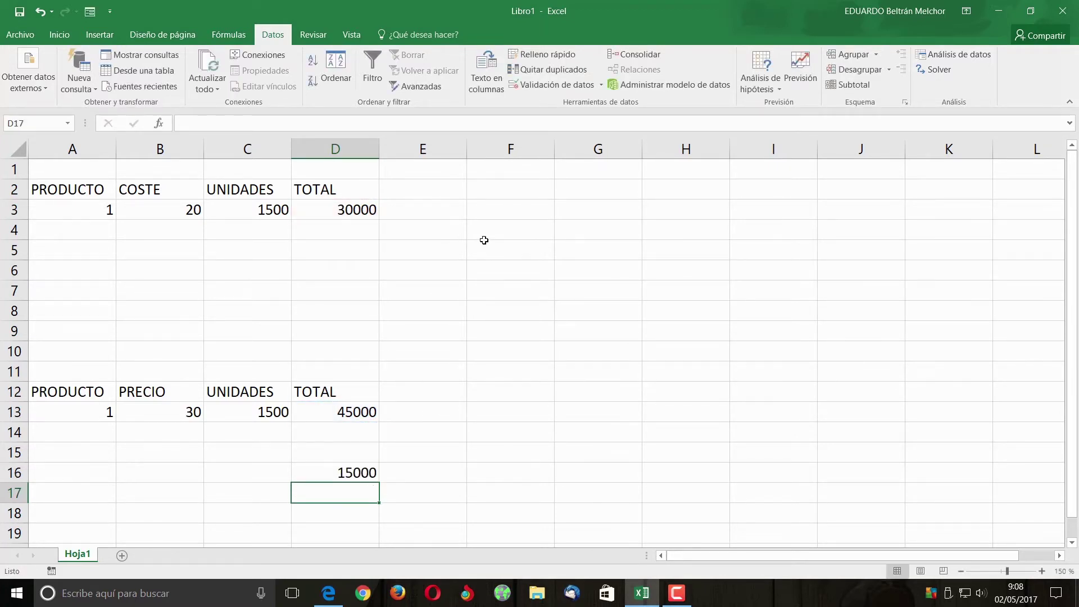
key("Up")
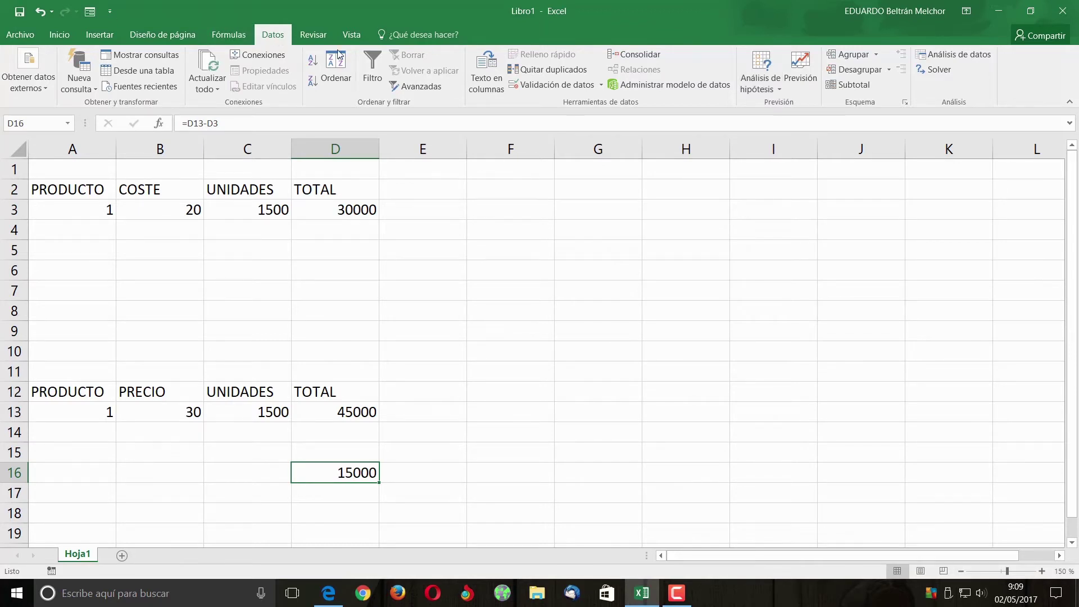
left_click(780, 86)
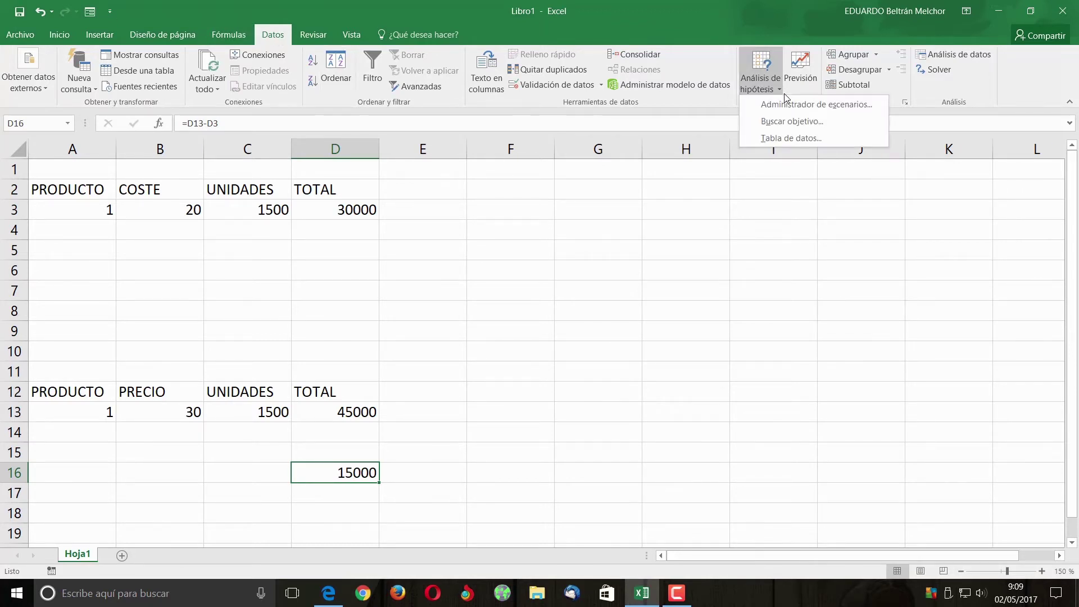
left_click(789, 121)
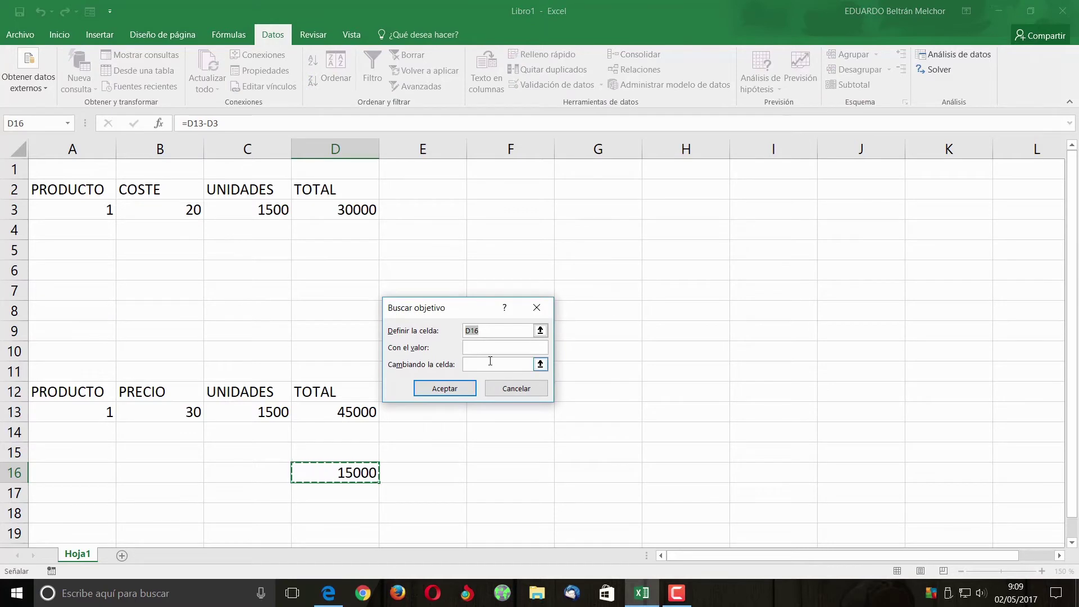
left_click_drag(485, 314, 543, 292)
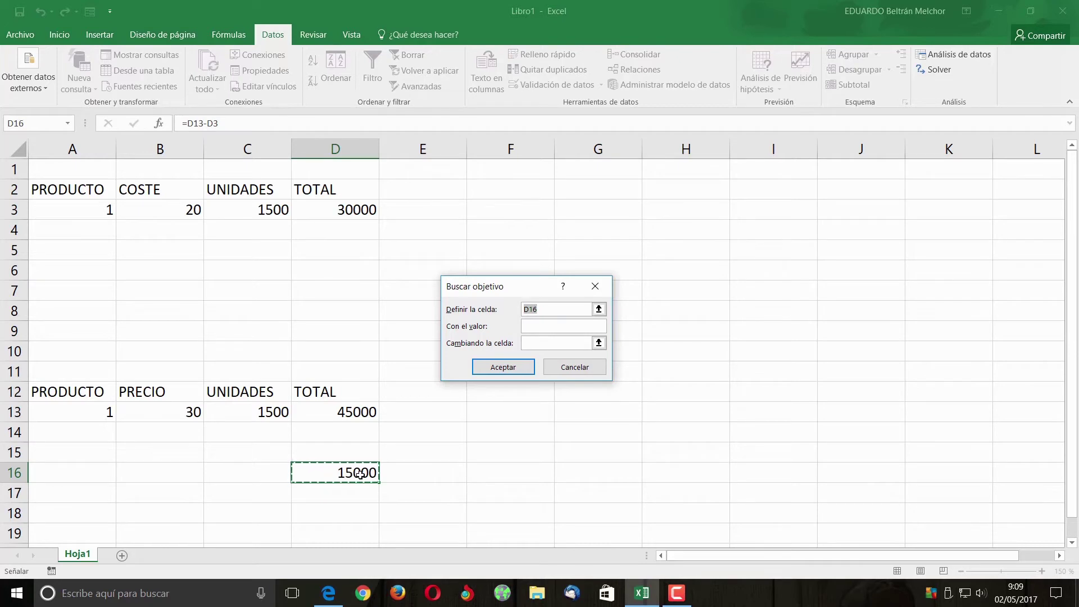
left_click(360, 474)
left_click(548, 325)
type("17000")
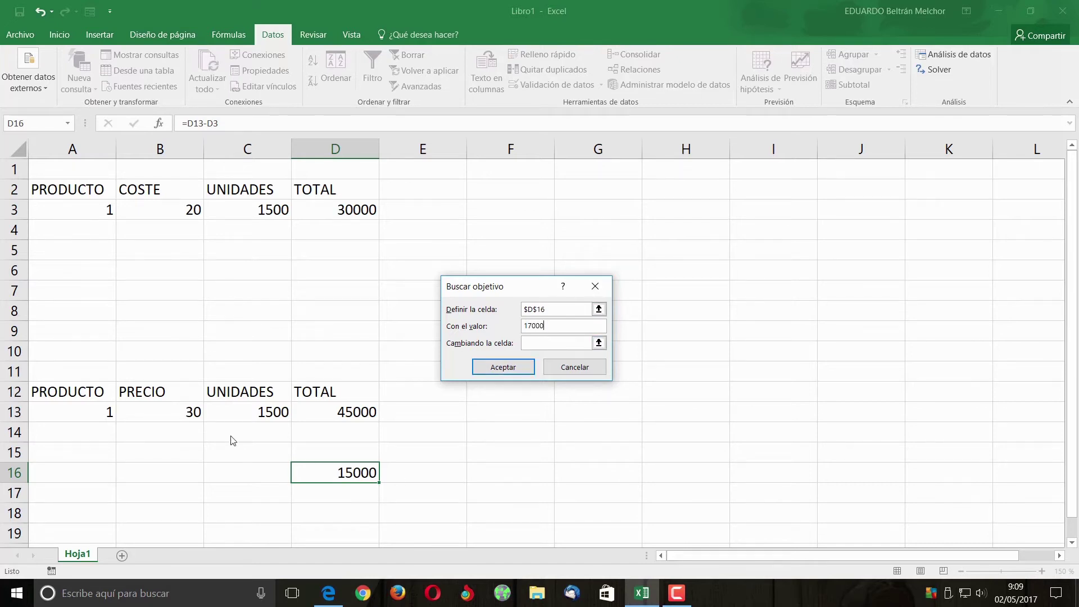
left_click(562, 343)
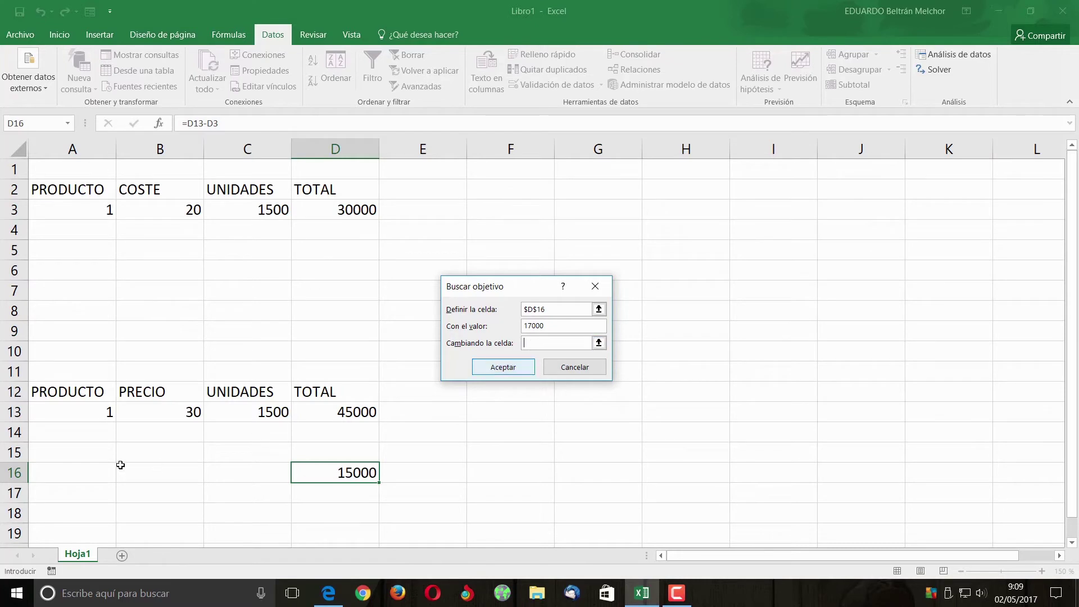
left_click(179, 411)
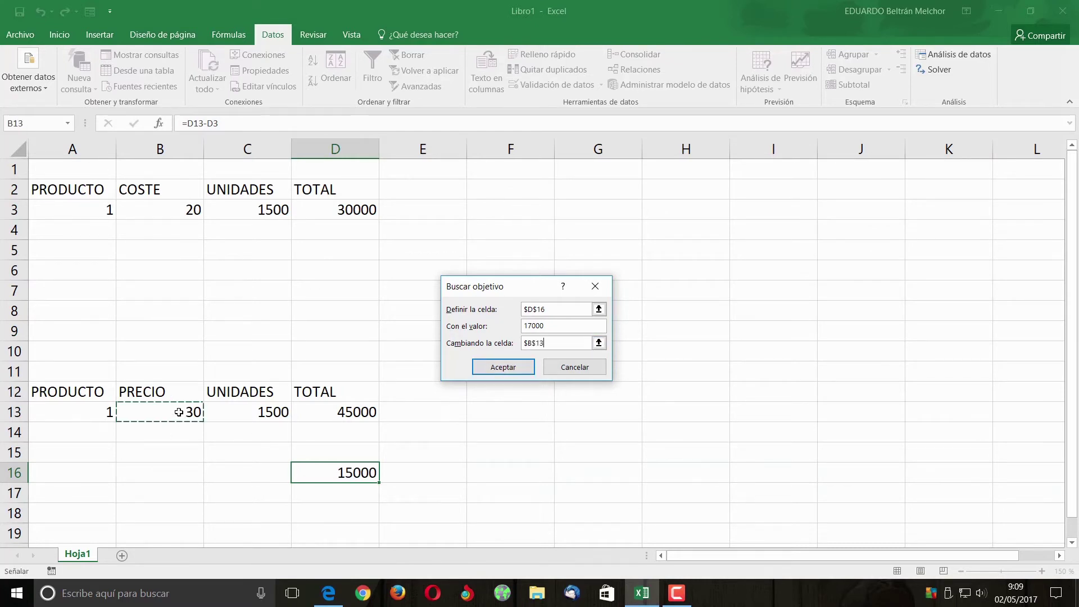
left_click(511, 372)
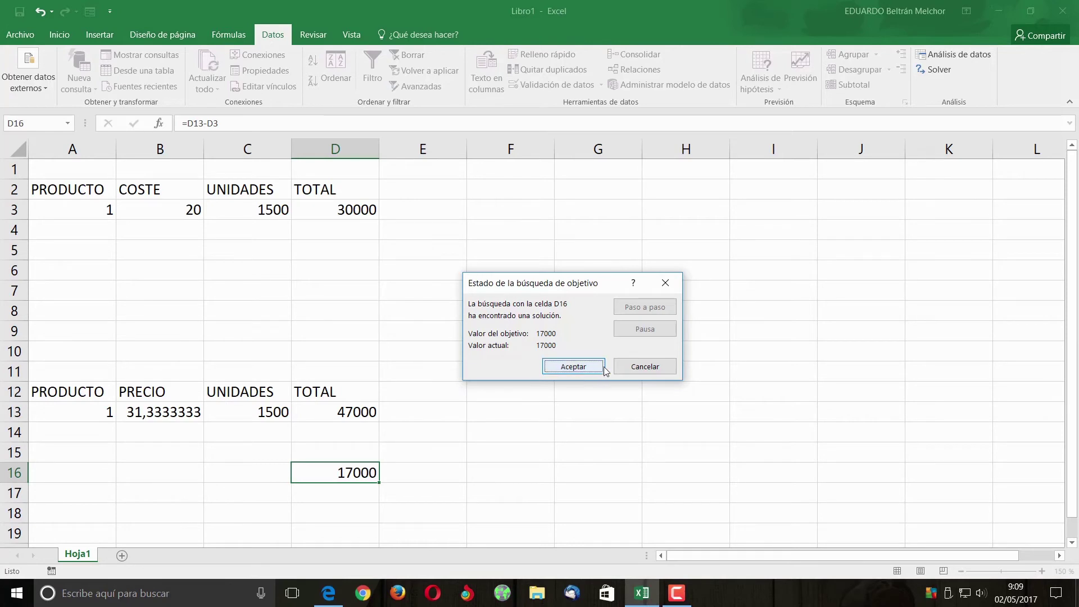
left_click(638, 366)
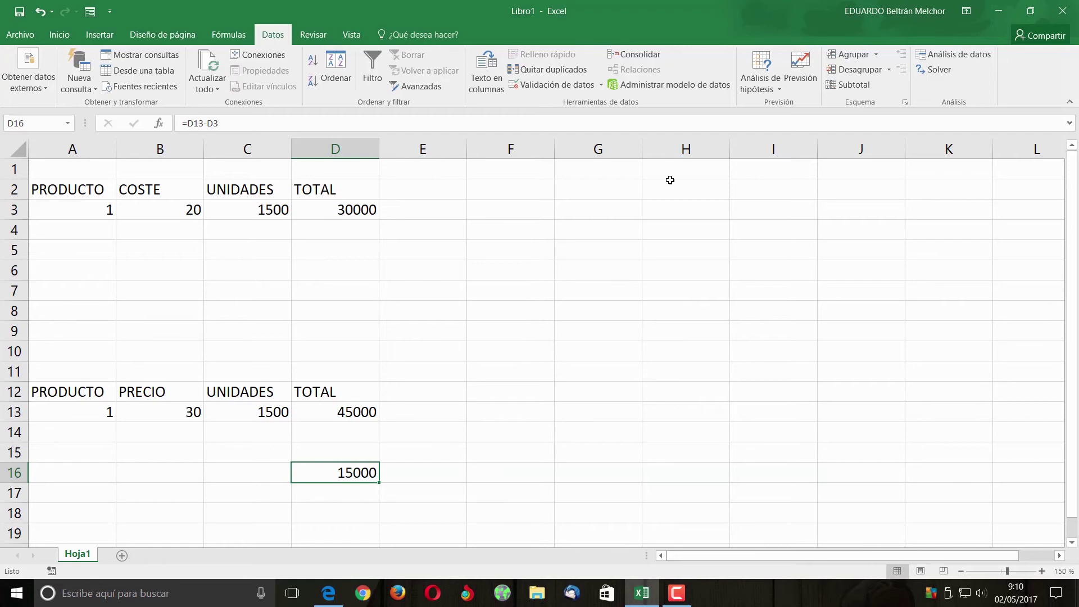
Step: Goal Seek D16 to 17000 by changing the cost in B3, keeping the 18,6666667 result
left_click(774, 90)
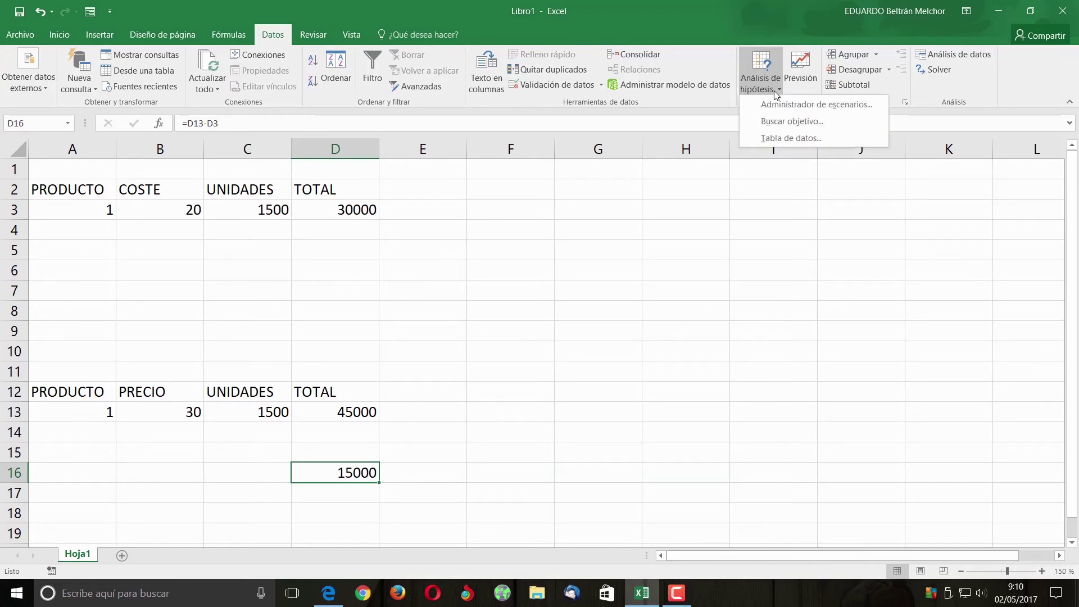
left_click(774, 119)
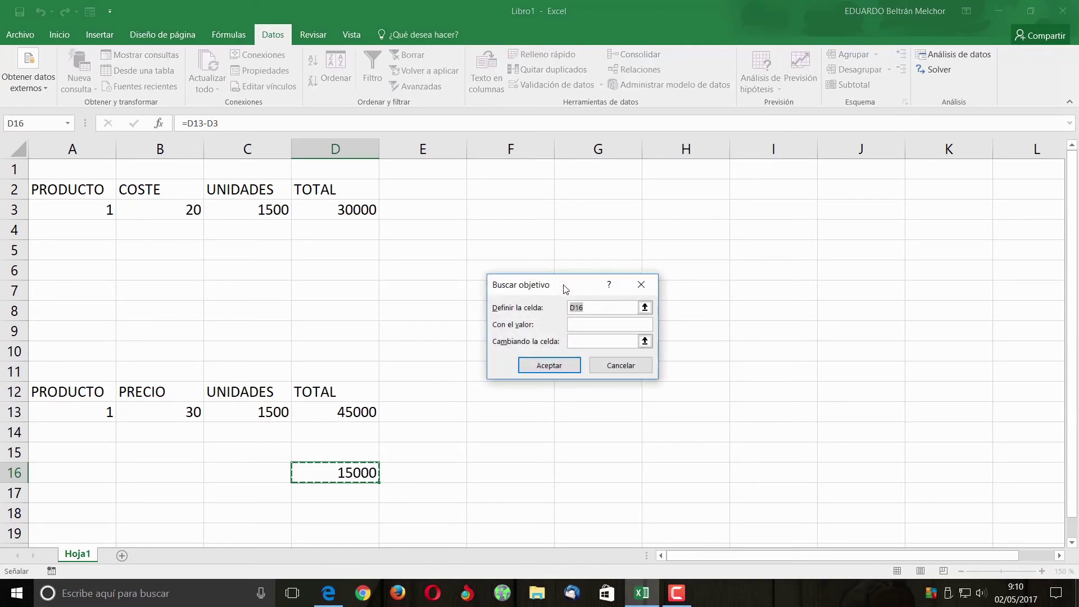
left_click(357, 474)
left_click(599, 325)
type("17000")
left_click(597, 342)
left_click(173, 212)
left_click(552, 367)
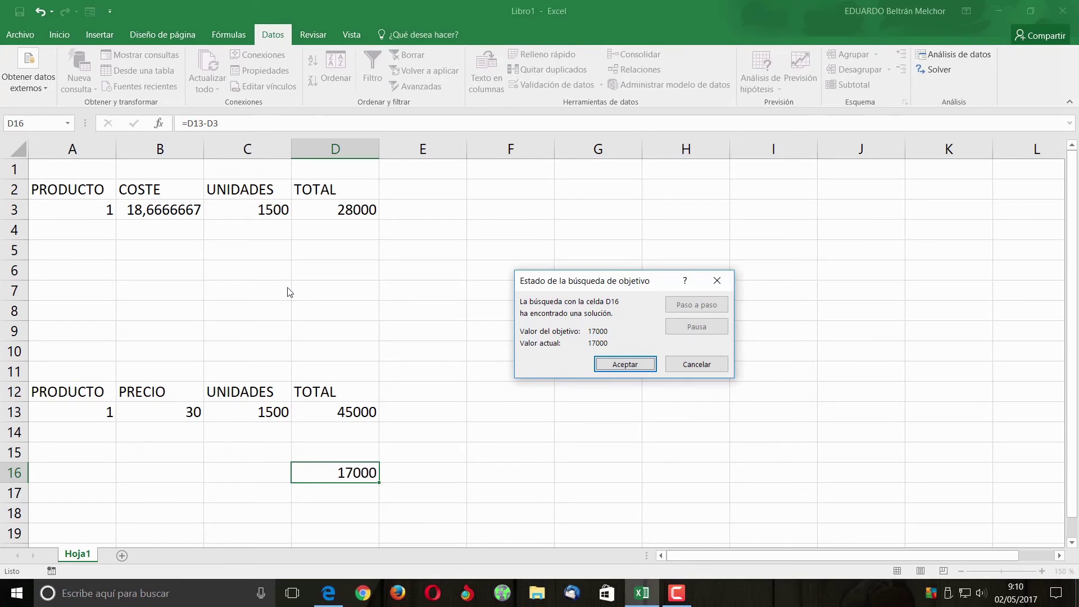
left_click(625, 367)
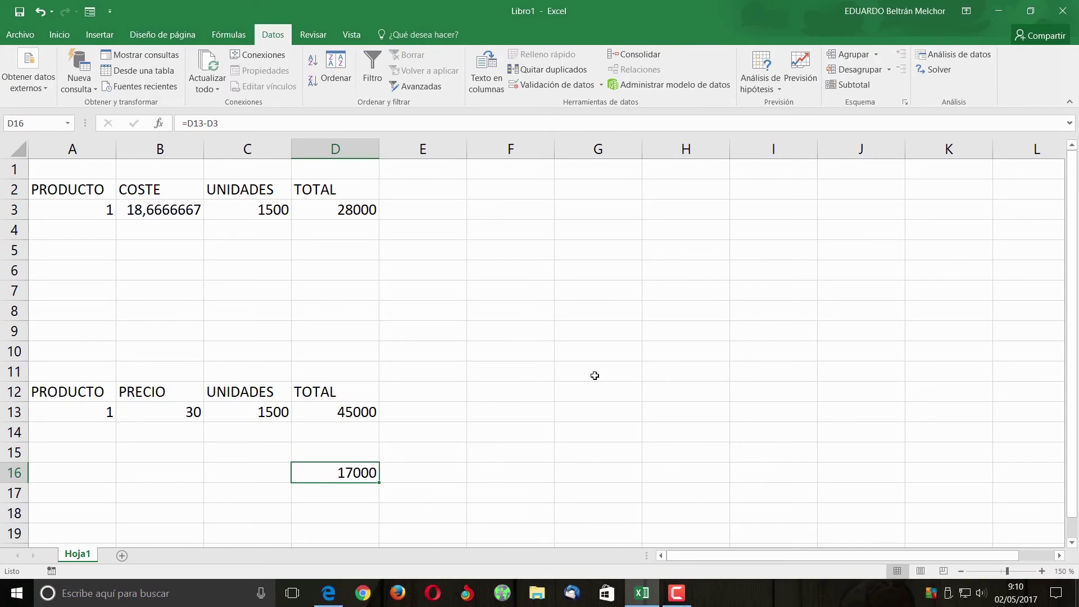
Step: Minimize Excel to reveal the Windows desktop
left_click(998, 10)
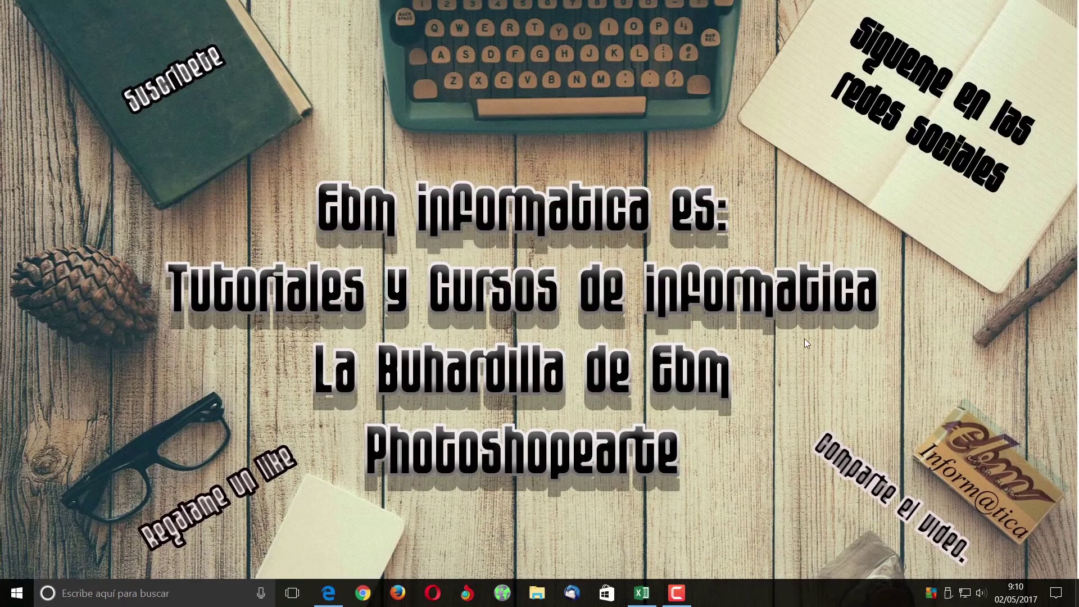